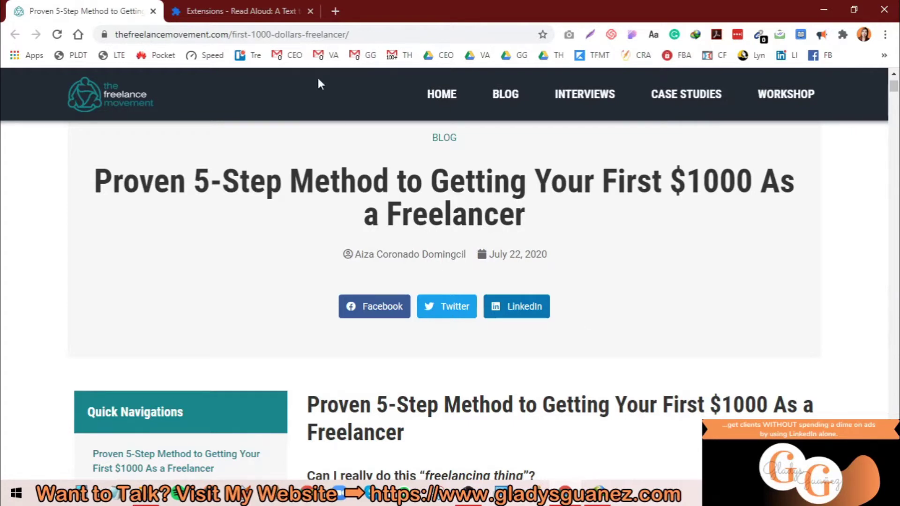
- Alternate between the freelance blog article and the Read Aloud extension details tab, finishing on the details
click(232, 10)
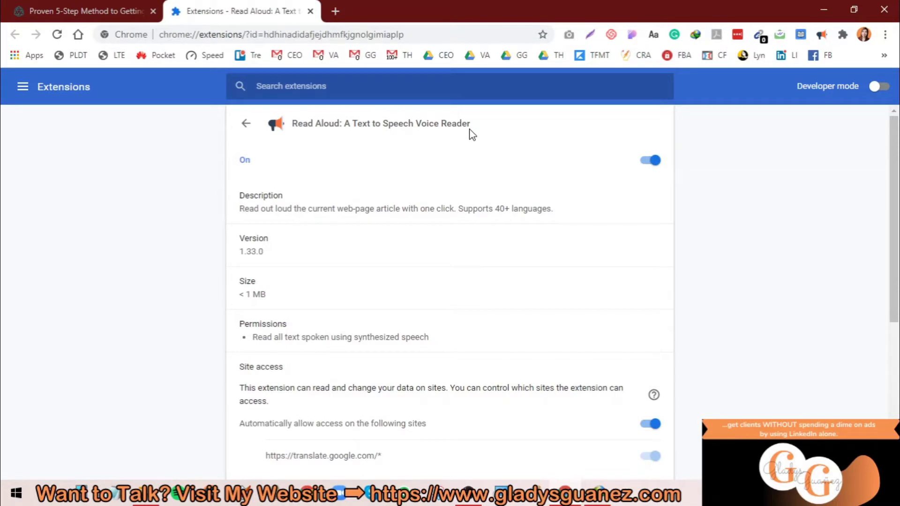
click(84, 11)
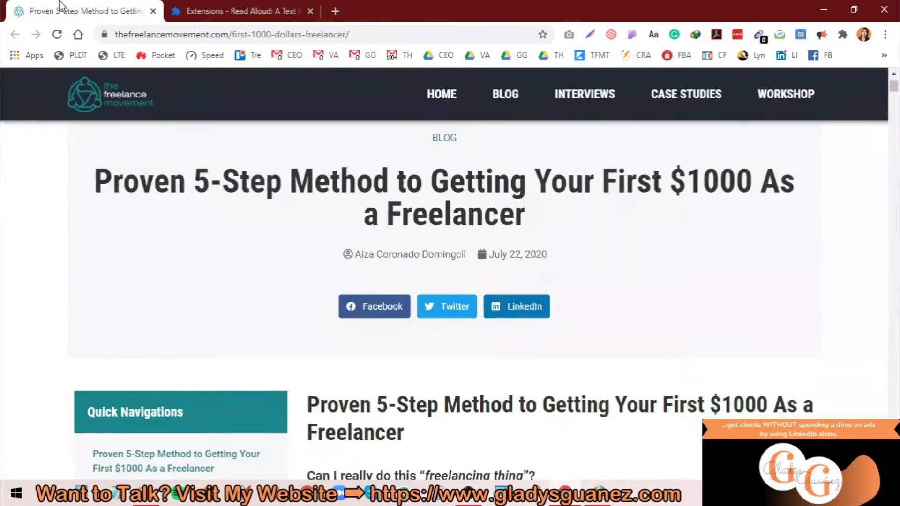
click(209, 8)
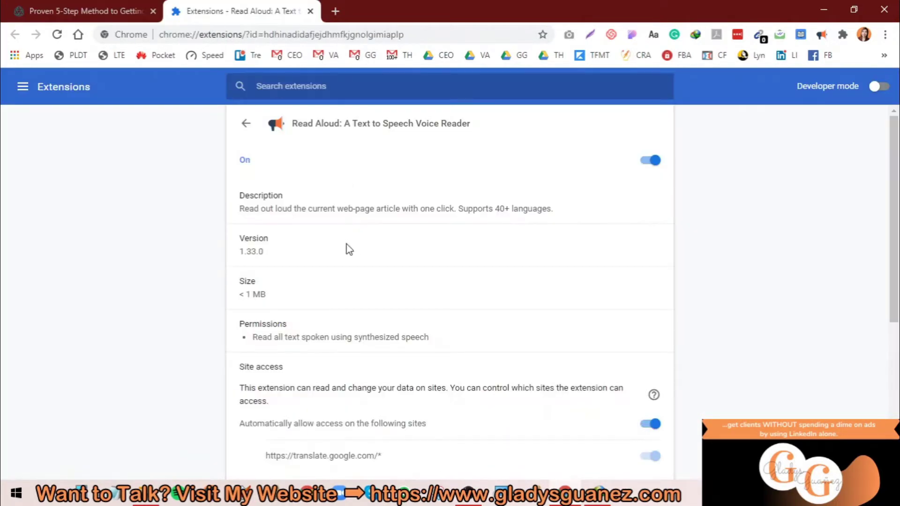
click(85, 10)
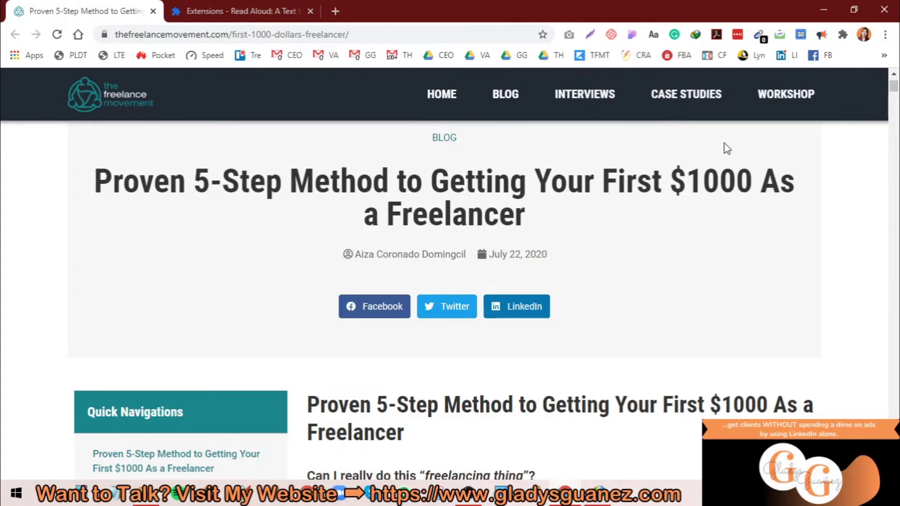
click(239, 11)
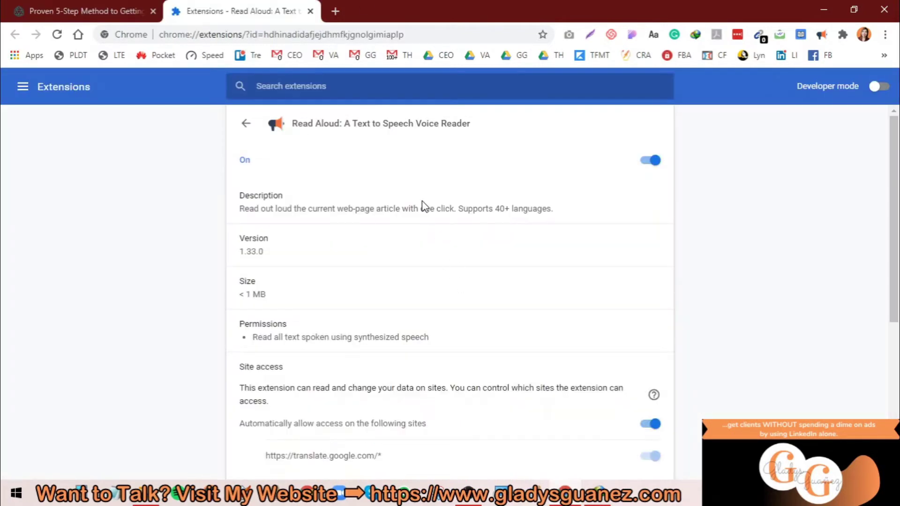
- Search Google for 'read aloud chrome extension', then return to the freelance blog tab
click(302, 33)
text(read aloud chrome extension)
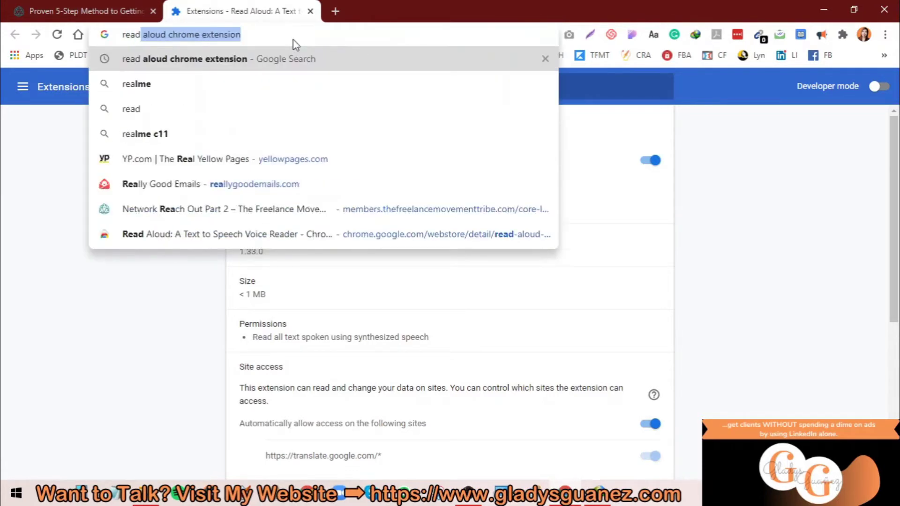
key(Return)
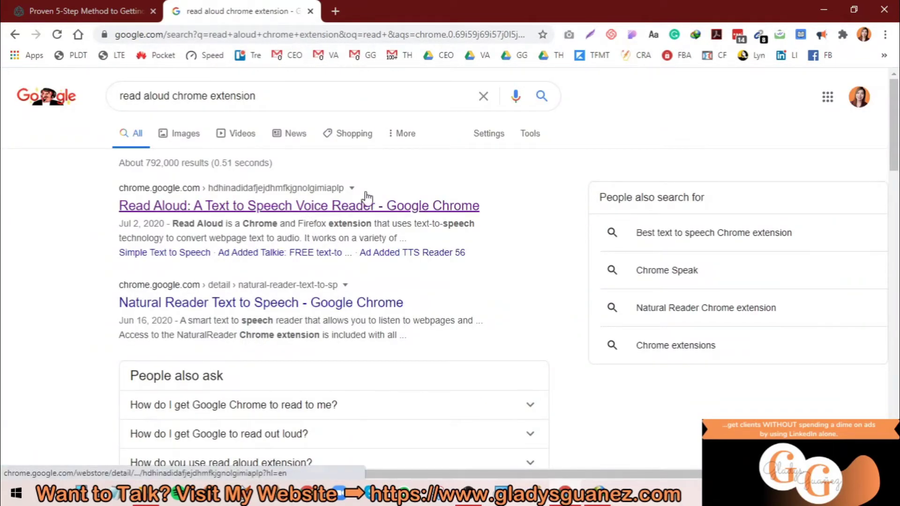
click(82, 11)
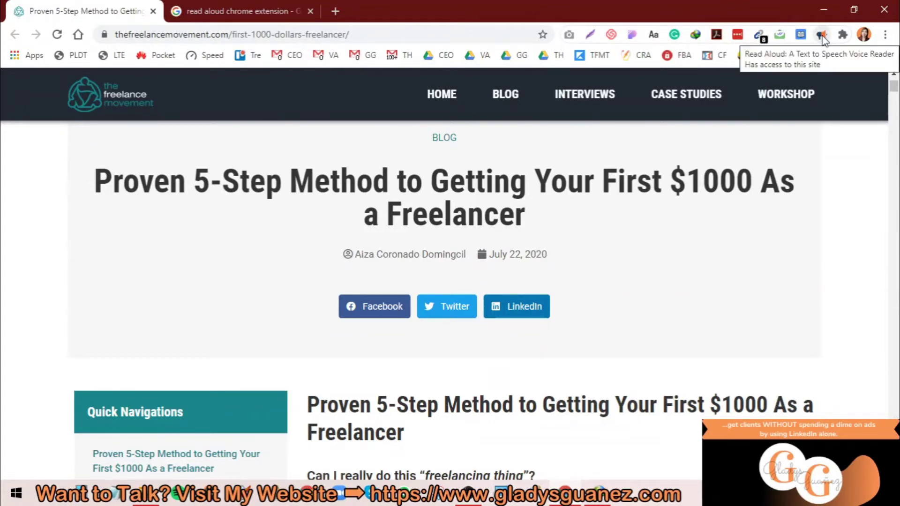
scroll(663, 257, down, 5)
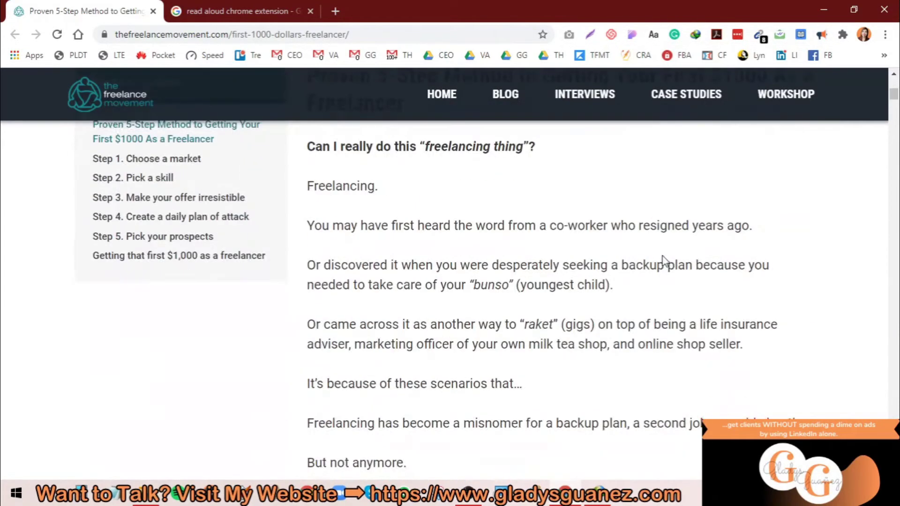
scroll(663, 256, up, 6)
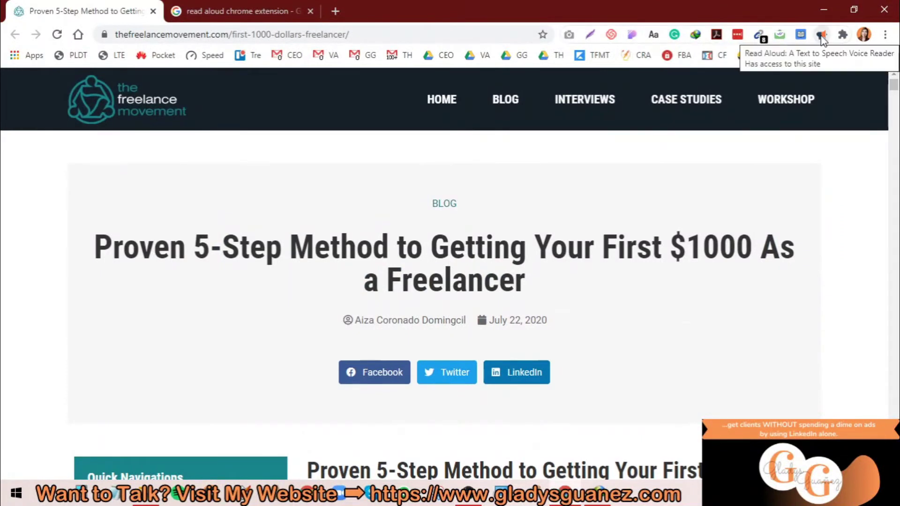
- Start Read Aloud on the freelance article from its toolbar icon, then stop playback
click(821, 34)
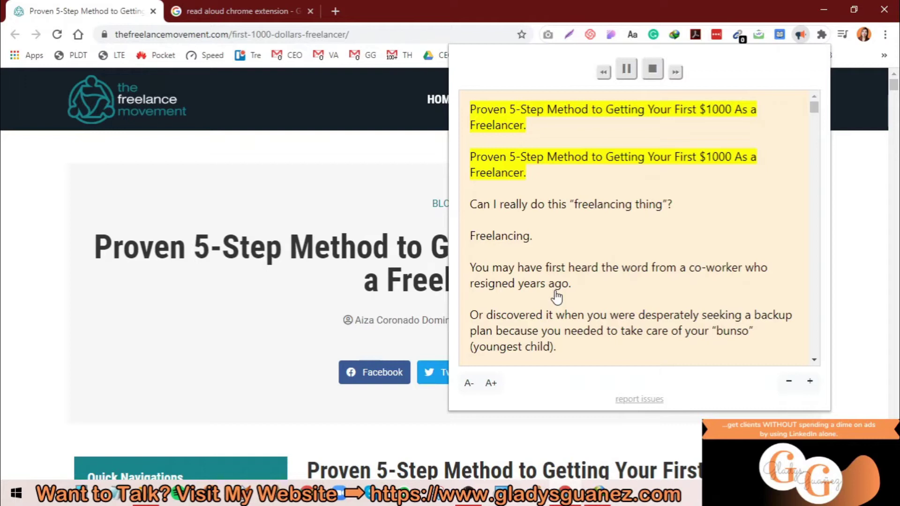
click(654, 71)
scroll(587, 289, down, 3)
scroll(587, 294, up, 4)
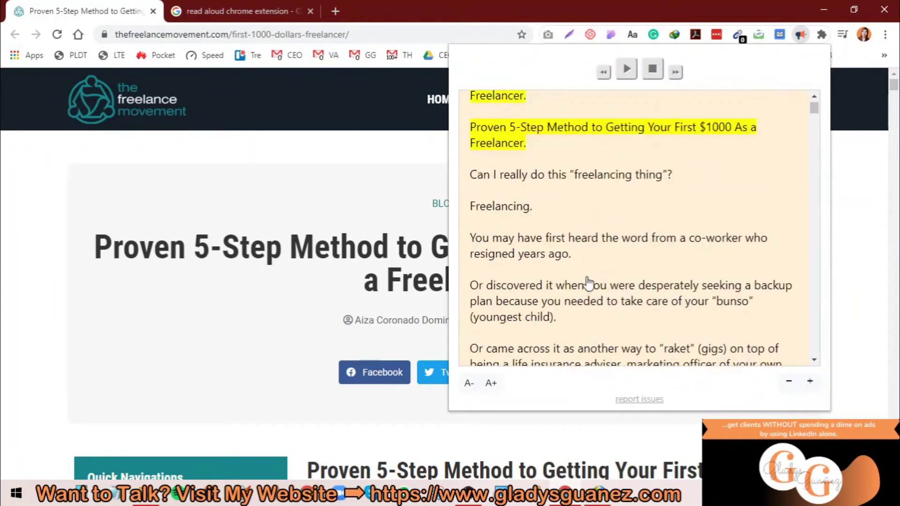
scroll(587, 294, up, 1)
scroll(583, 288, down, 10)
scroll(580, 281, down, 4)
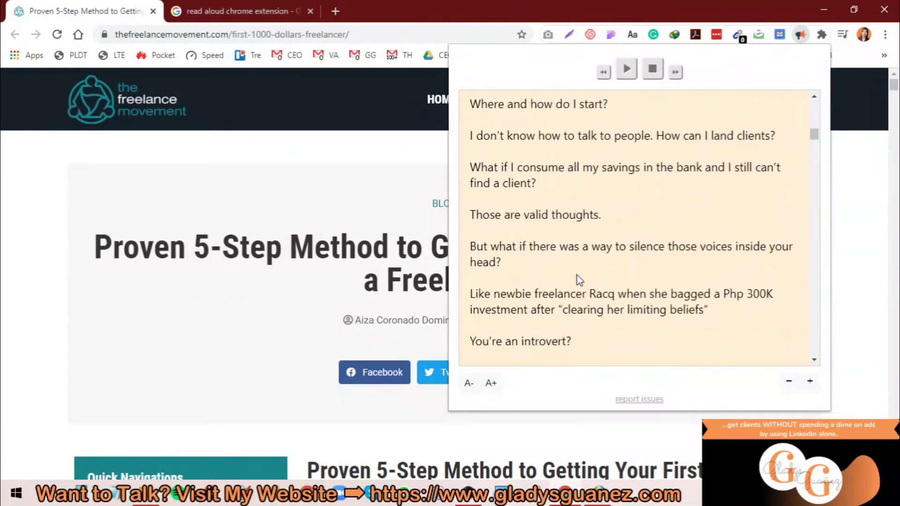
scroll(578, 280, up, 5)
scroll(578, 280, up, 5)
scroll(577, 277, down, 4)
scroll(572, 274, down, 2)
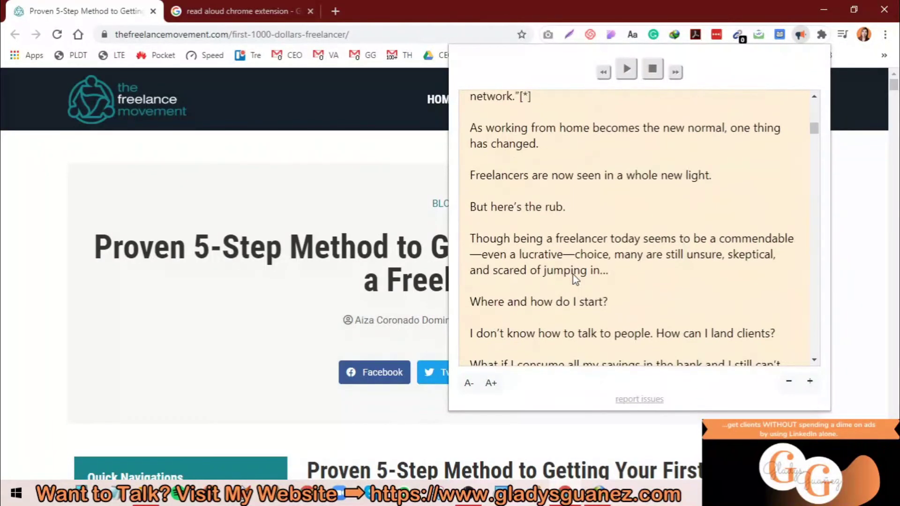
scroll(572, 274, up, 3)
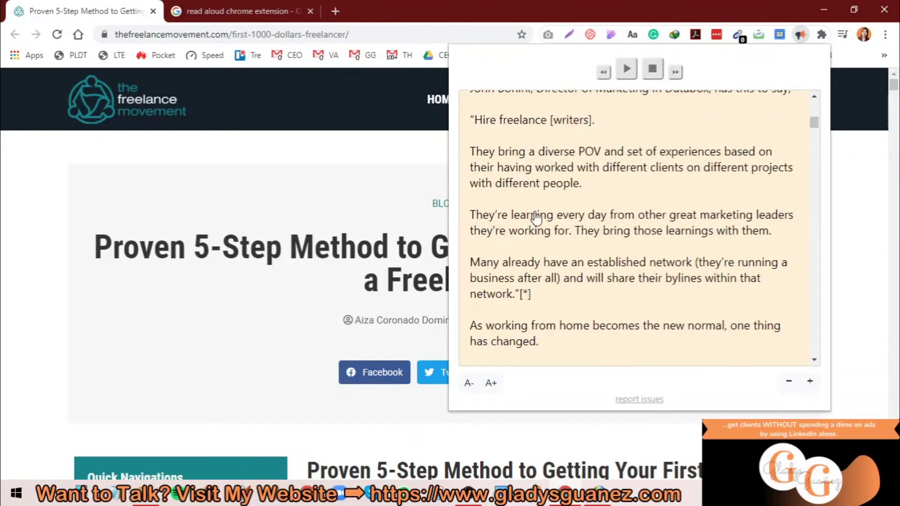
- Read aloud from the diverse POV paragraph, pause it, and close the reader panel
click(548, 184)
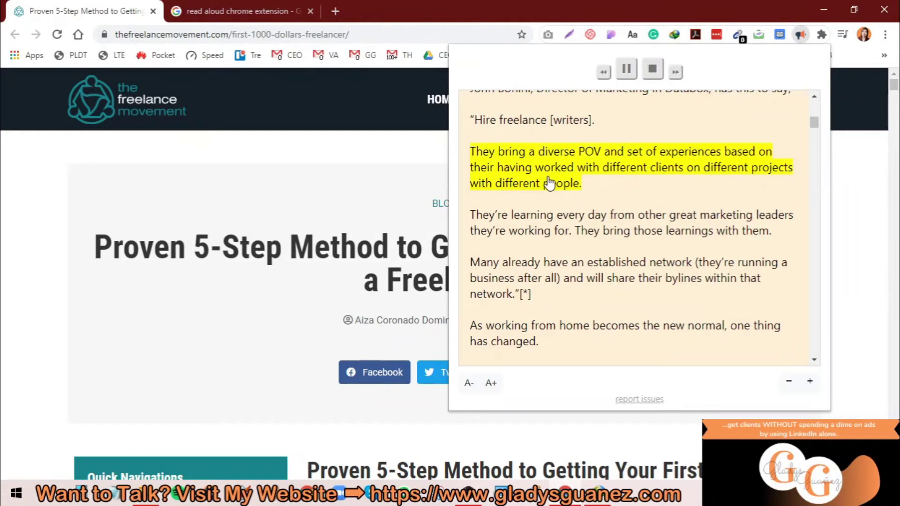
scroll(548, 182, down, 8)
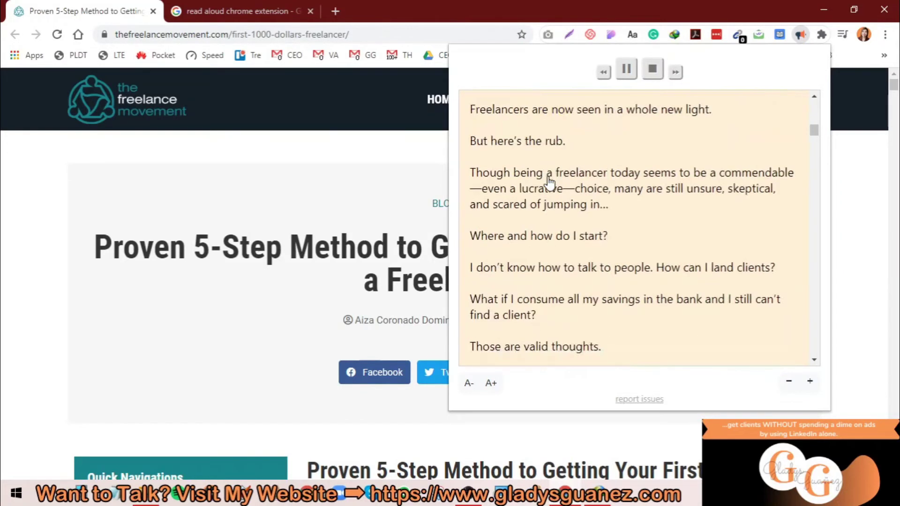
scroll(549, 183, down, 3)
scroll(548, 184, up, 8)
scroll(549, 182, up, 4)
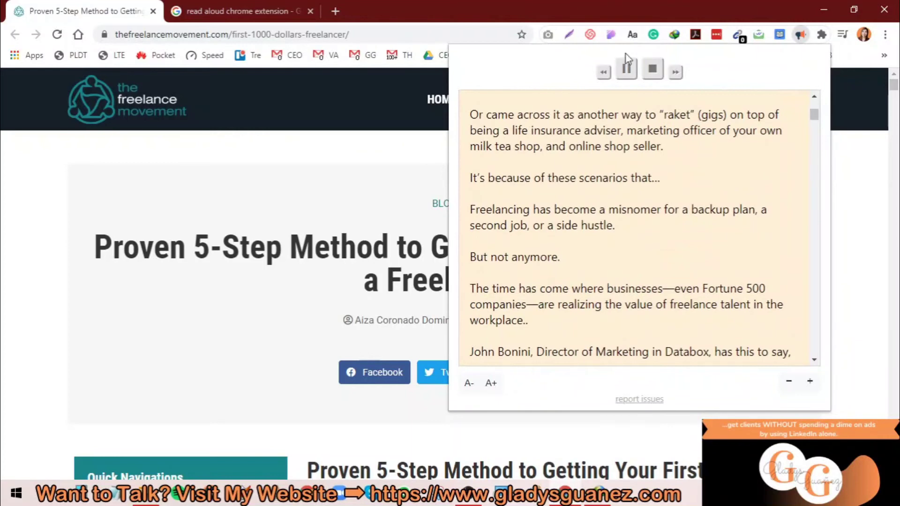
scroll(597, 212, down, 5)
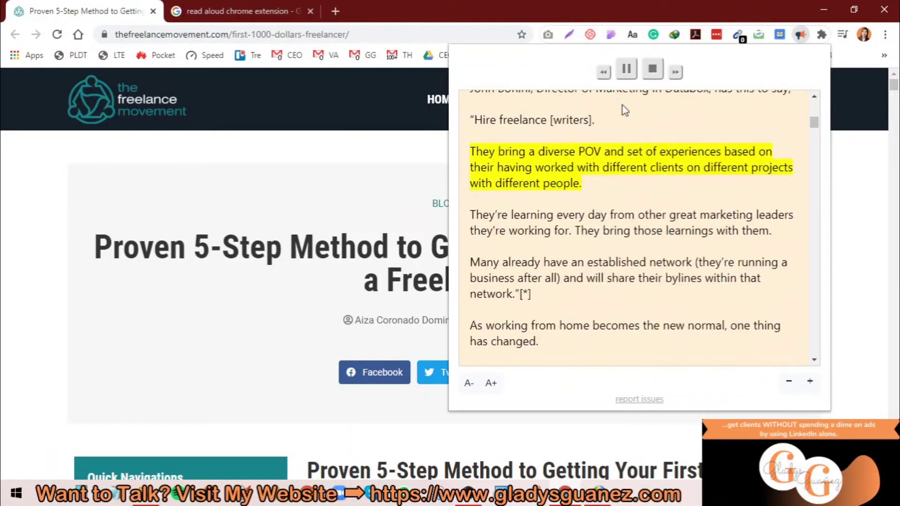
click(624, 71)
drag(813, 123, 809, 92)
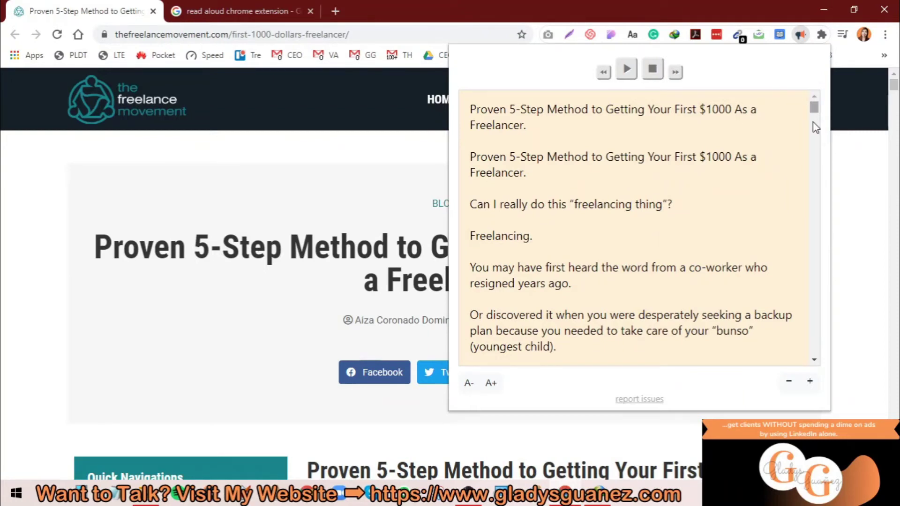
click(854, 151)
- Open Read Aloud's Options from its icon menu and close the search results tab
right_click(801, 35)
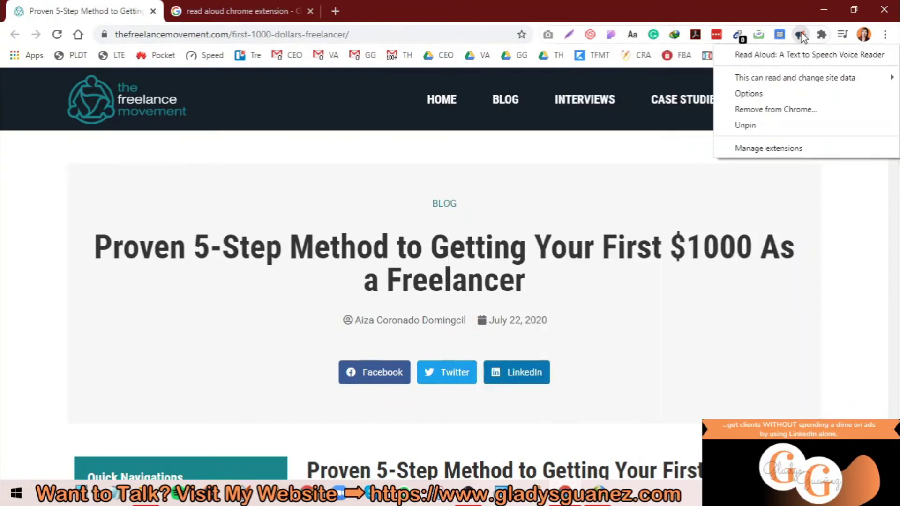
click(748, 94)
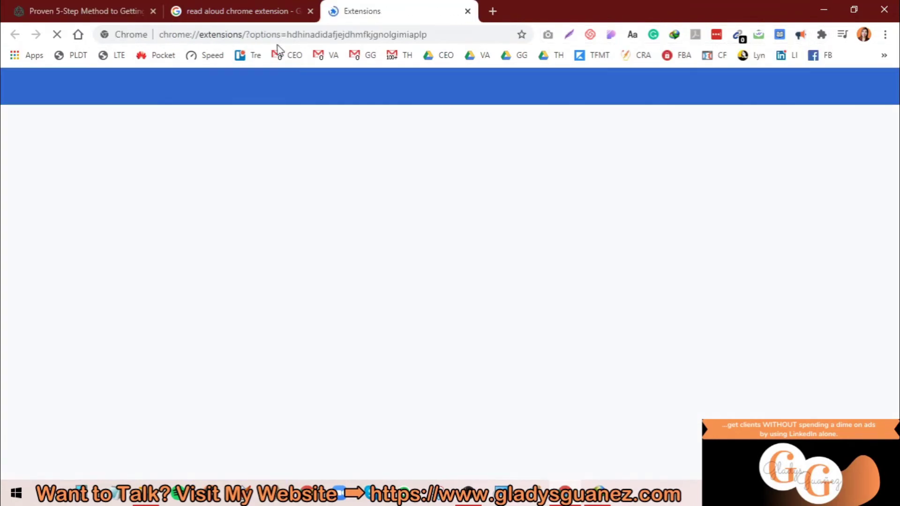
click(310, 11)
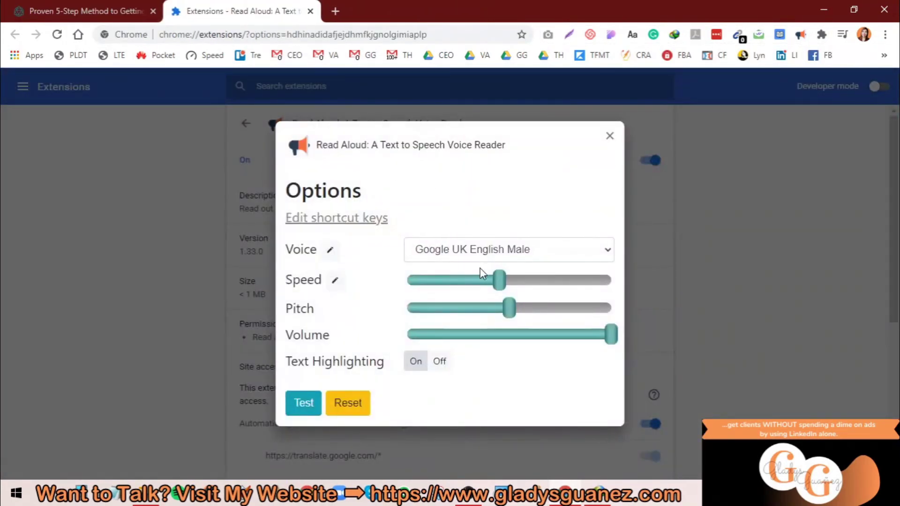
- Browse the voice list, keeping Google UK English Male, and demonstrate the speed slider
click(516, 249)
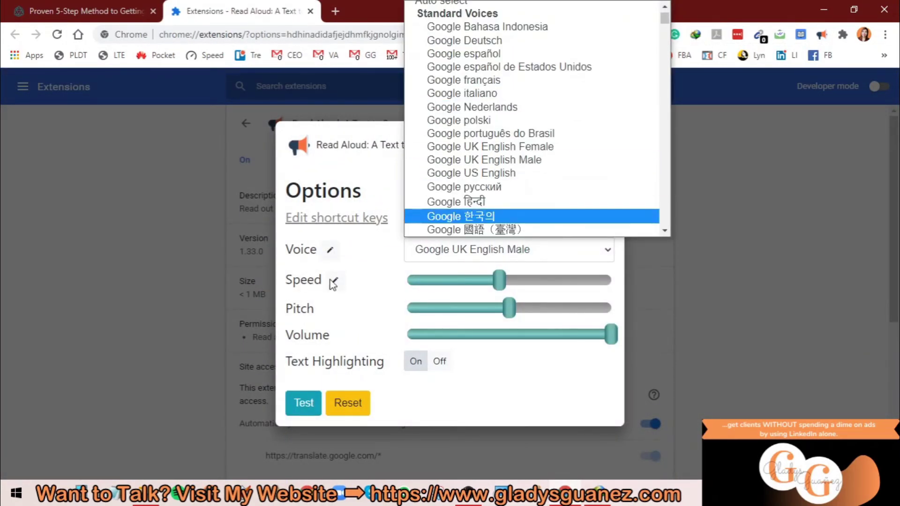
click(373, 256)
click(462, 249)
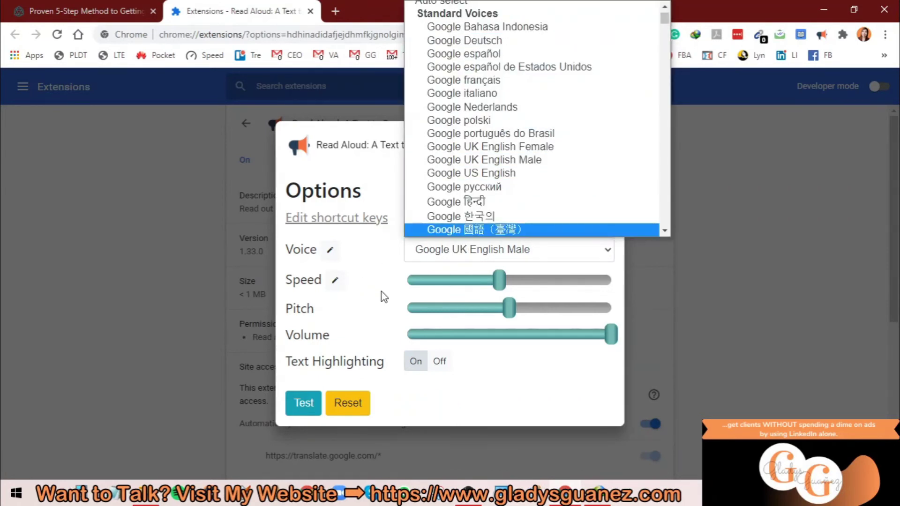
click(496, 257)
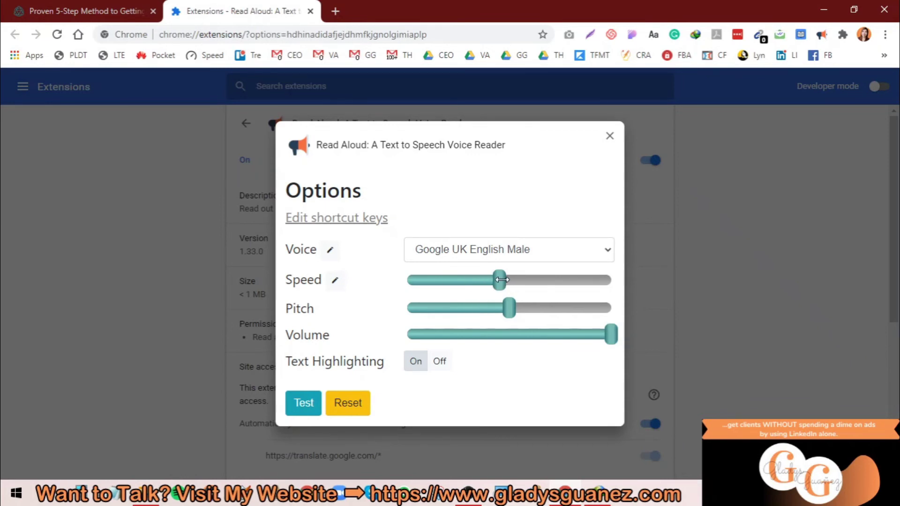
drag(498, 280, 500, 281)
- Close the Read Aloud options and bring the freelance blog article tab back to the front
click(610, 136)
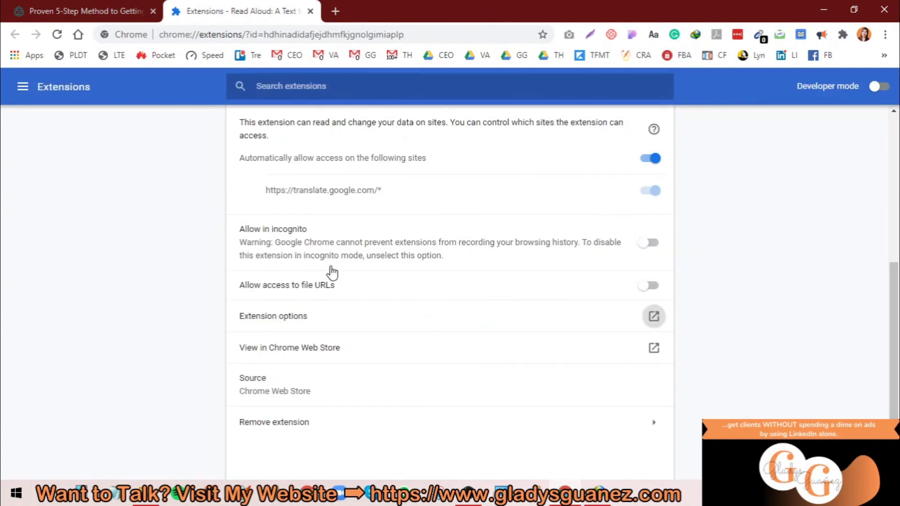
scroll(333, 270, up, 5)
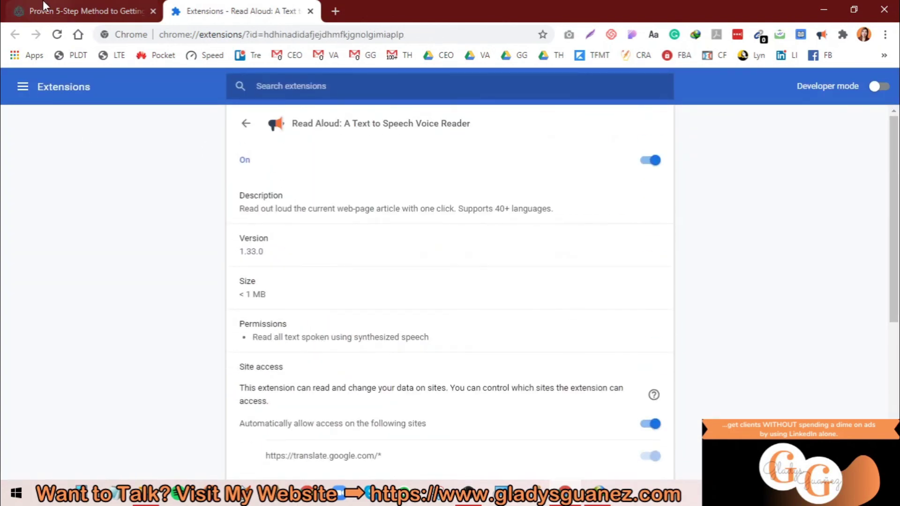
click(77, 11)
click(232, 10)
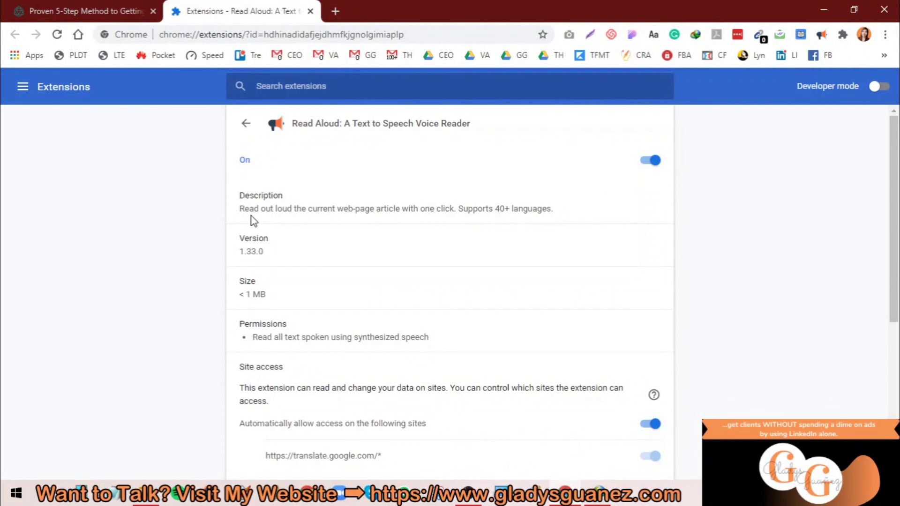
click(70, 11)
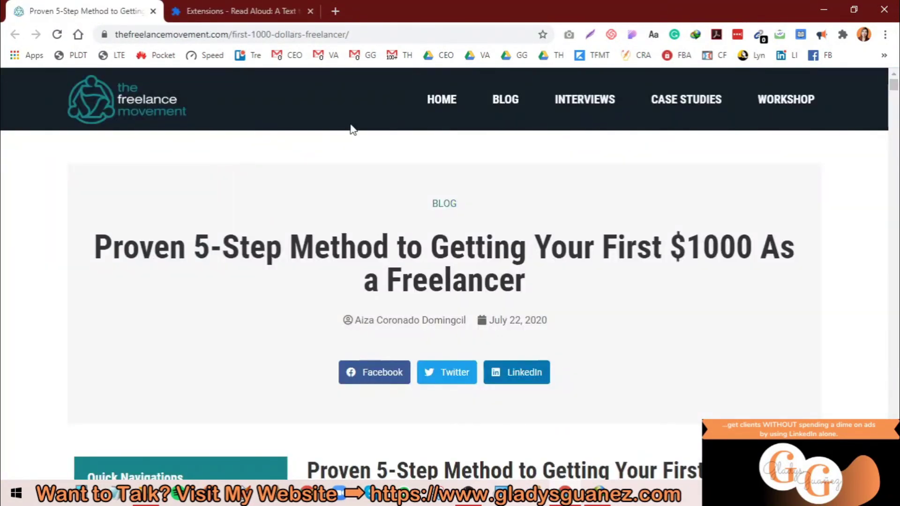